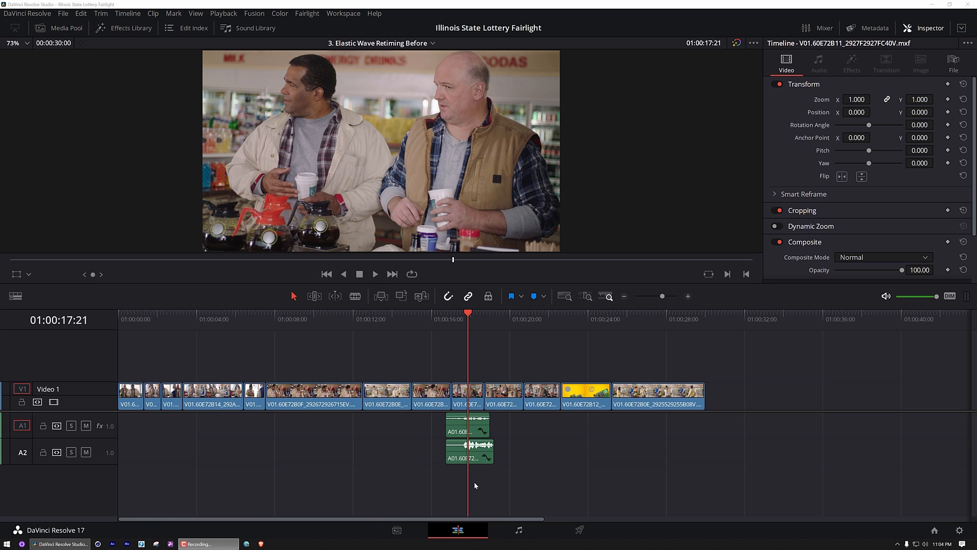
Show the meters on the Fairlight page and play the original line against the soloed replacement audio on A2.
{"action": "left_click", "coordinate": [519, 529]}
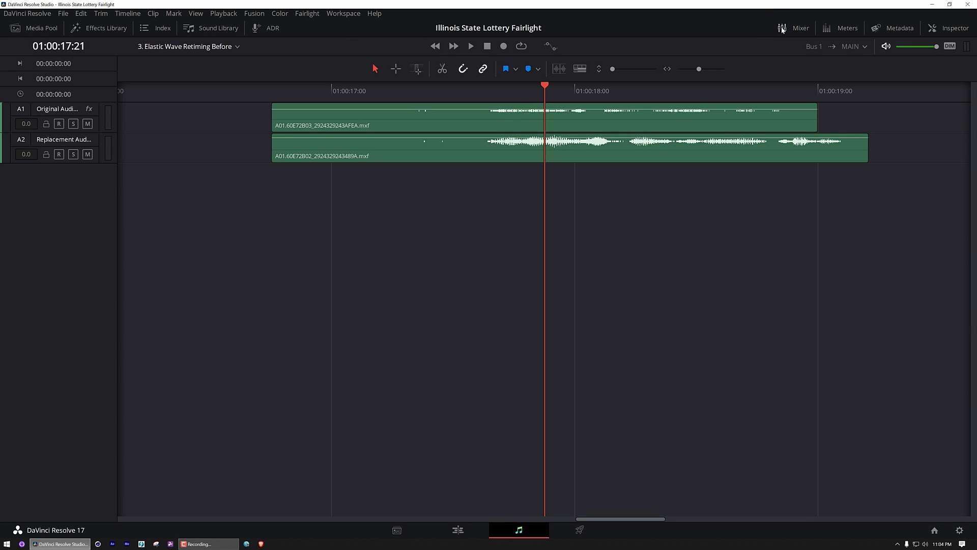
{"action": "left_click", "coordinate": [837, 30]}
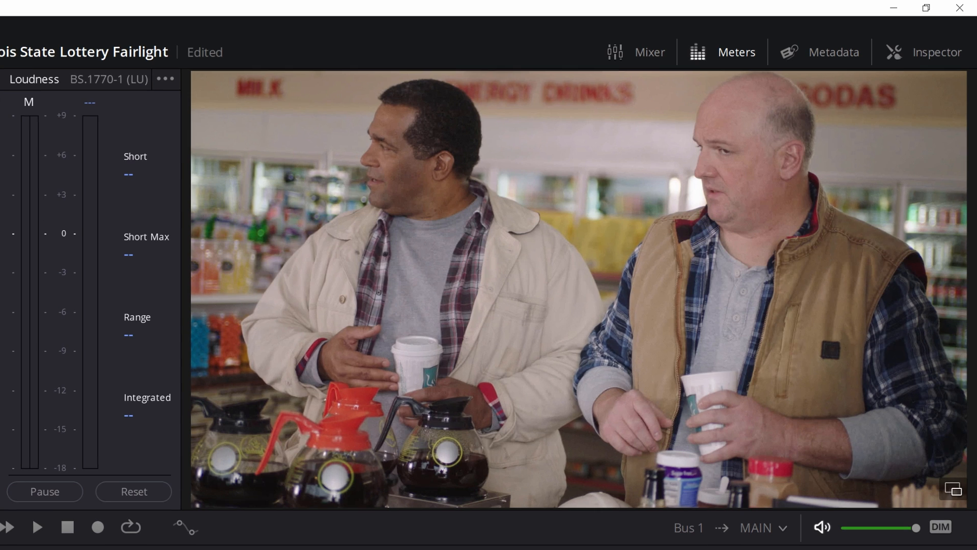
{"action": "left_click", "coordinate": [330, 359]}
{"action": "key", "text": "space"}
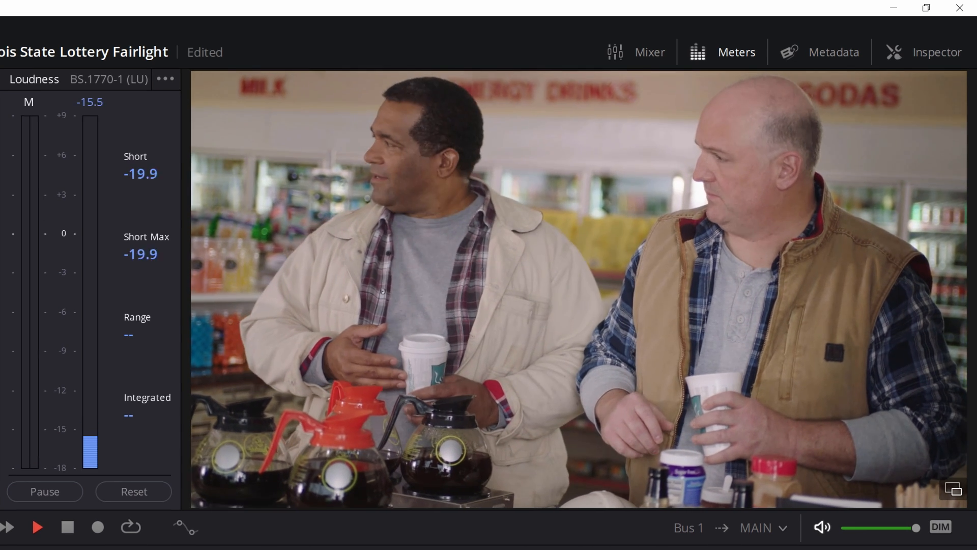
{"action": "key", "text": "space"}
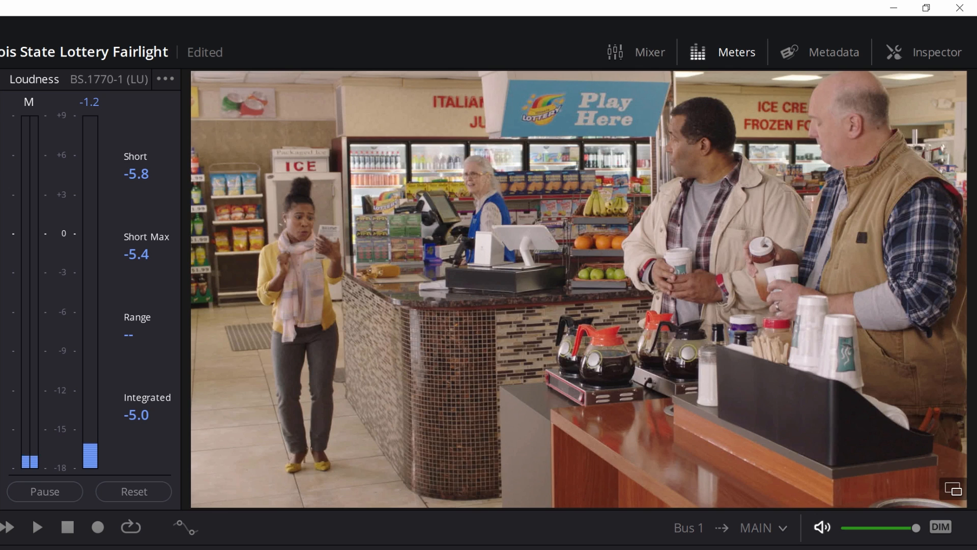
{"action": "key", "text": "space"}
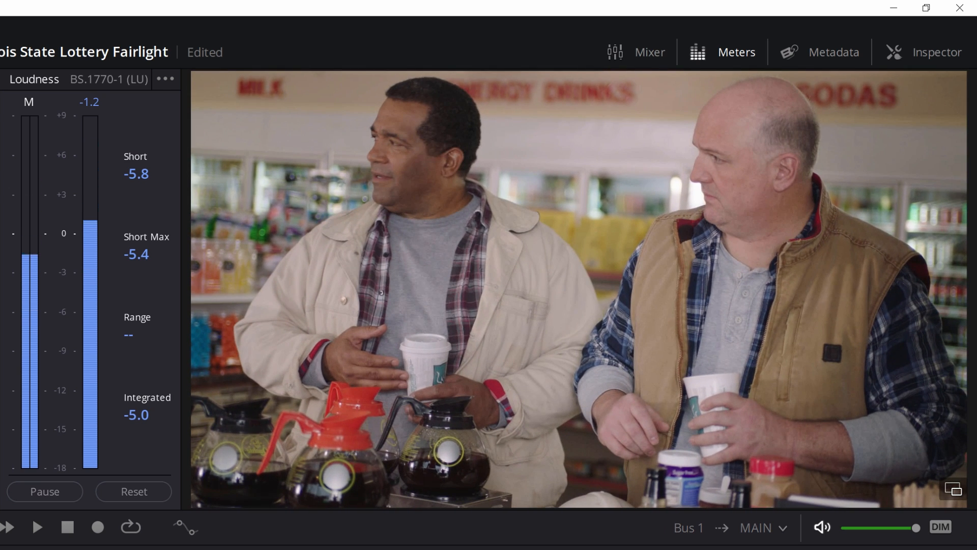
{"action": "key", "text": "space"}
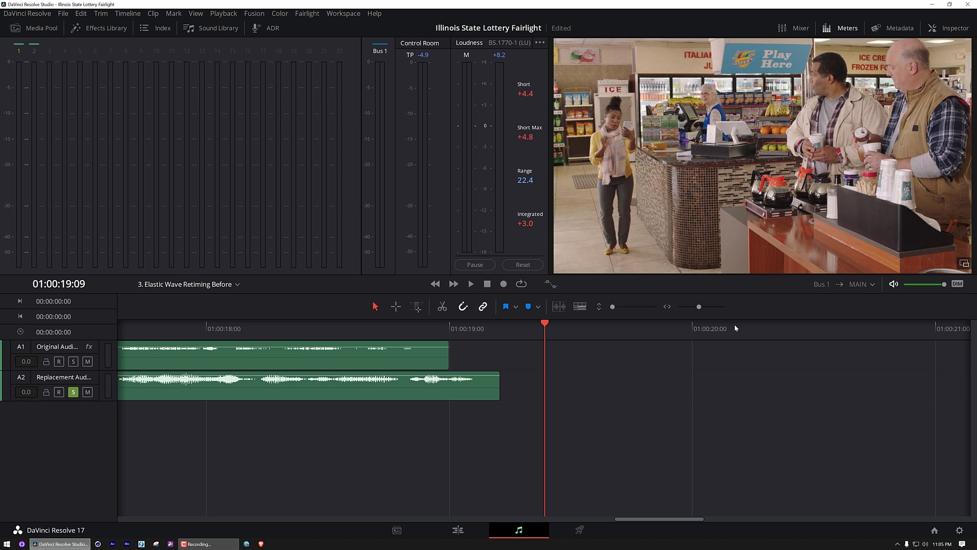
Hide the meters and enlarge the heights of audio tracks A1 and A2 to give their waveforms more room.
{"action": "left_click", "coordinate": [846, 30]}
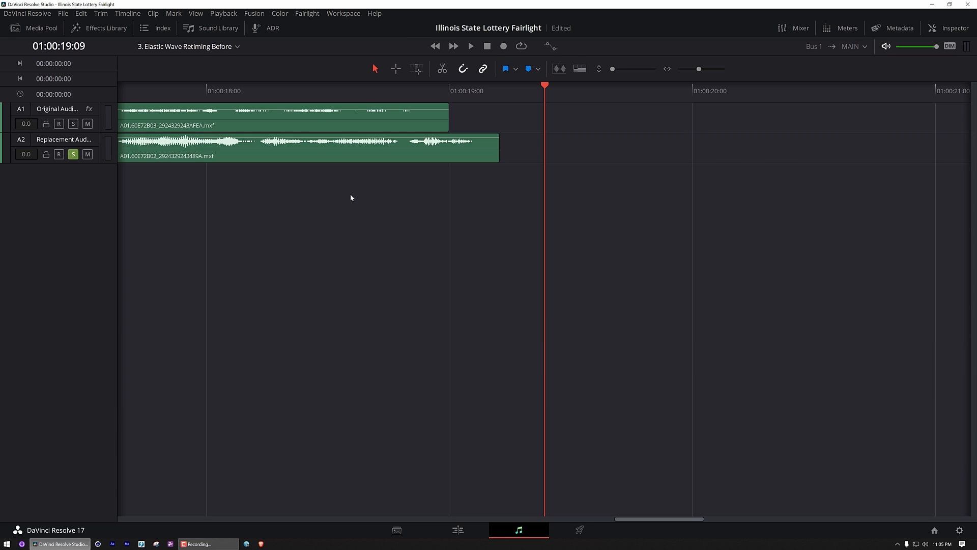
{"action": "left_click_drag", "start_coordinate": [289, 229], "coordinate": [640, 225]}
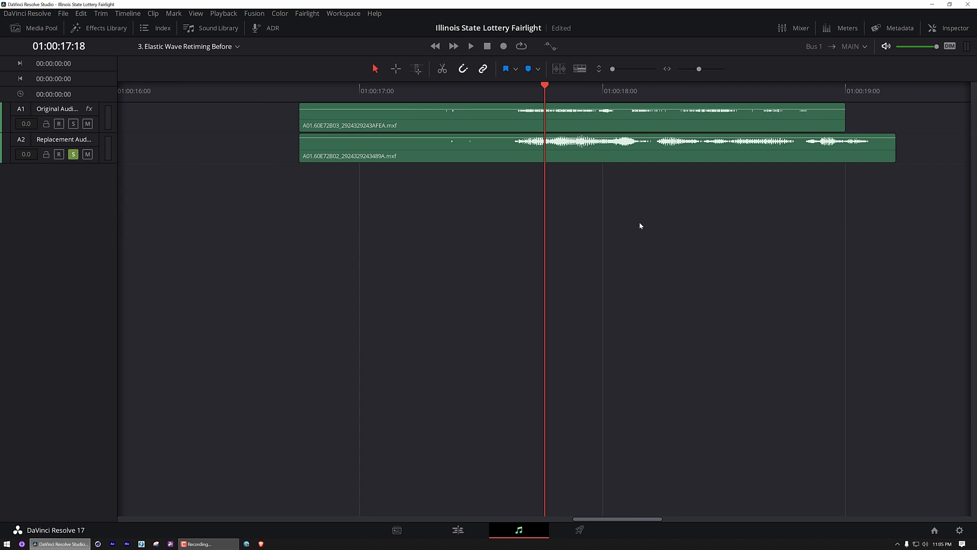
{"action": "left_click_drag", "start_coordinate": [61, 163], "coordinate": [71, 316]}
{"action": "left_click_drag", "start_coordinate": [87, 132], "coordinate": [89, 267]}
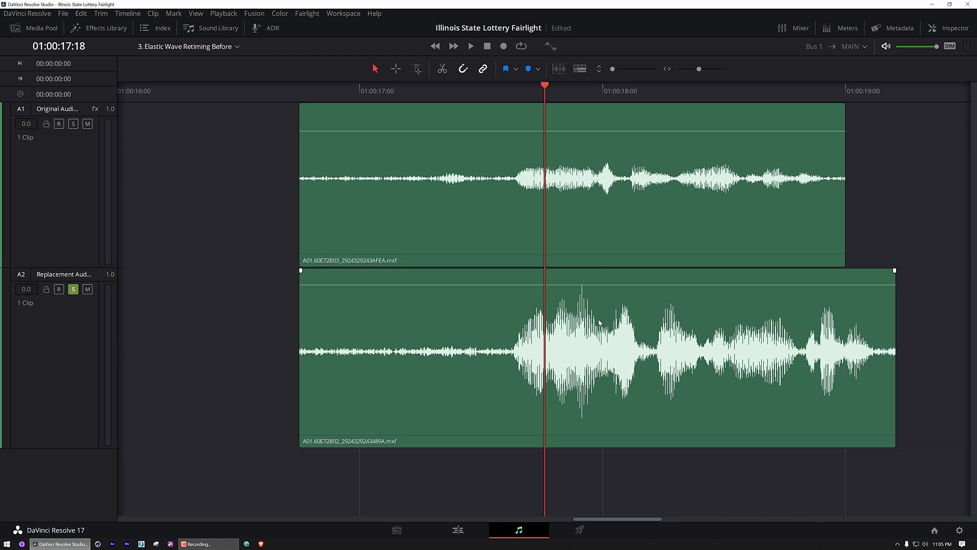
Park the playhead at the start of the speech, at 01:00:17:14, and enable Elastic Wave on the A2 replacement clip.
{"action": "scroll", "coordinate": [588, 100], "scroll_direction": "up", "scroll_amount": 2}
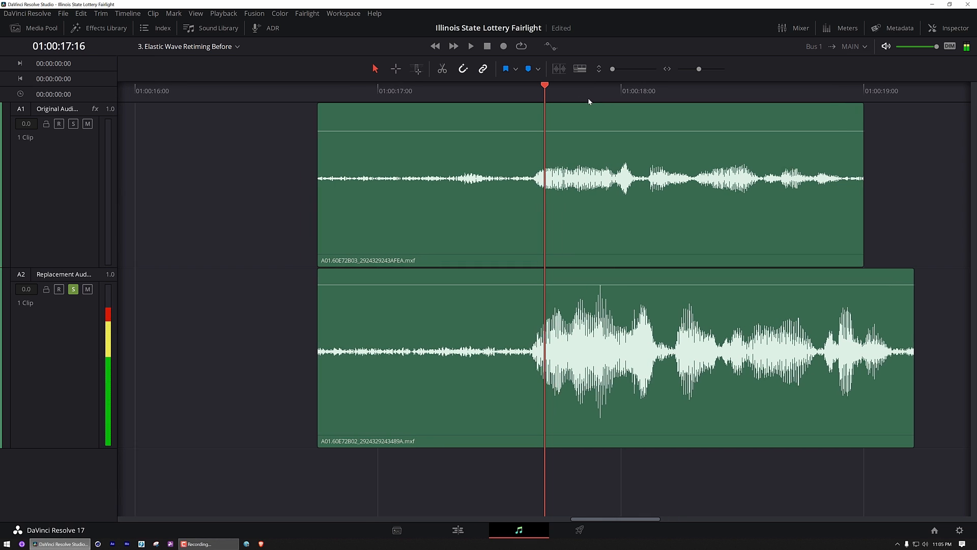
{"action": "scroll", "coordinate": [589, 102], "scroll_direction": "up", "scroll_amount": 2}
{"action": "scroll", "coordinate": [591, 101], "scroll_direction": "down", "scroll_amount": 1}
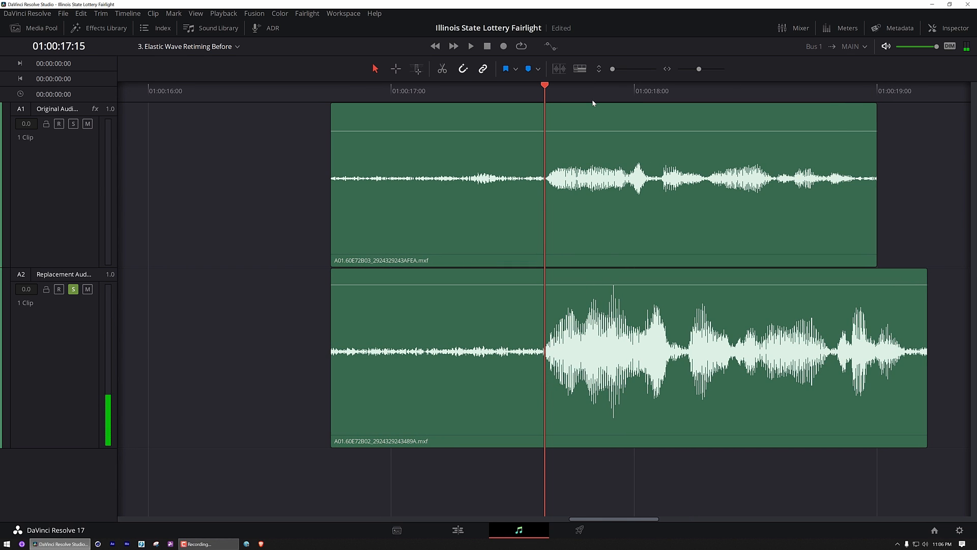
{"action": "scroll", "coordinate": [593, 100], "scroll_direction": "up", "scroll_amount": 1}
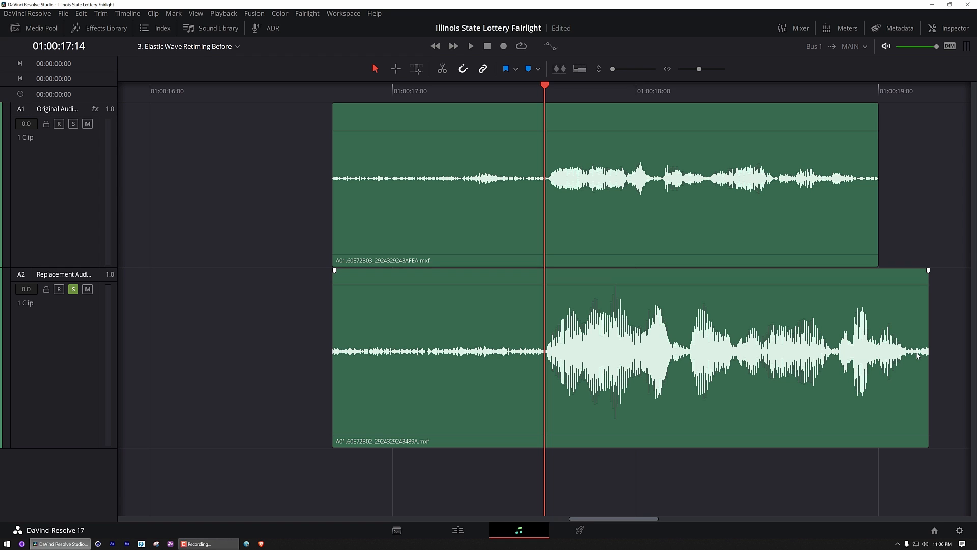
{"action": "left_click", "coordinate": [499, 337]}
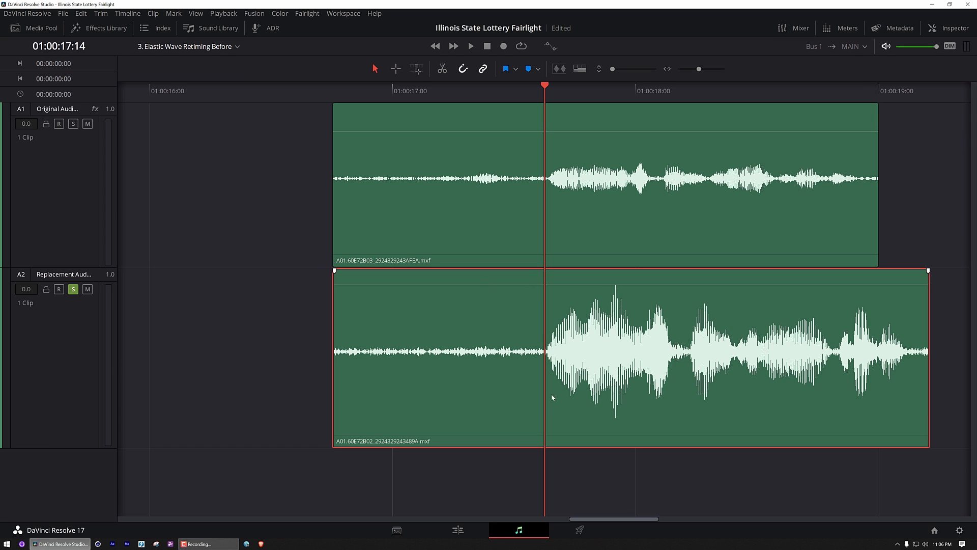
{"action": "right_click", "coordinate": [507, 328]}
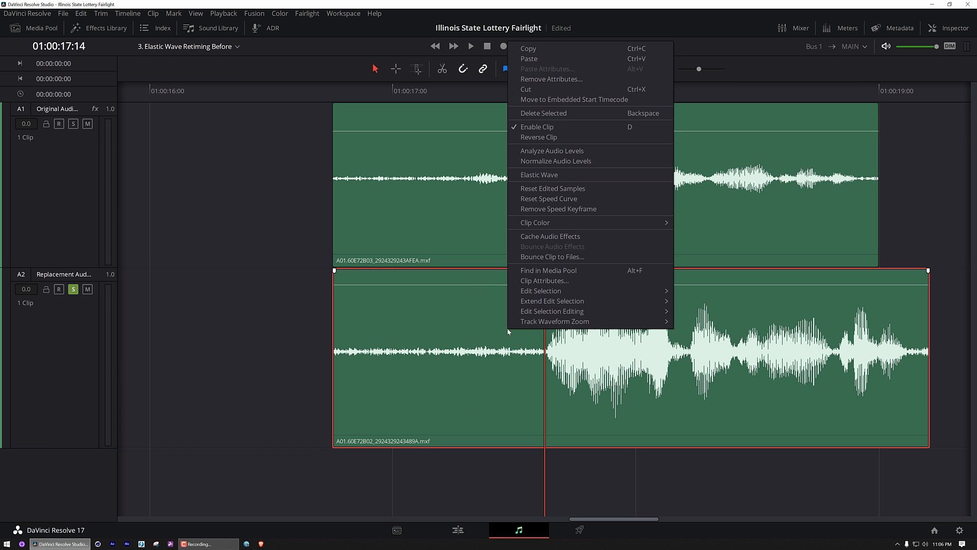
{"action": "left_click", "coordinate": [533, 175]}
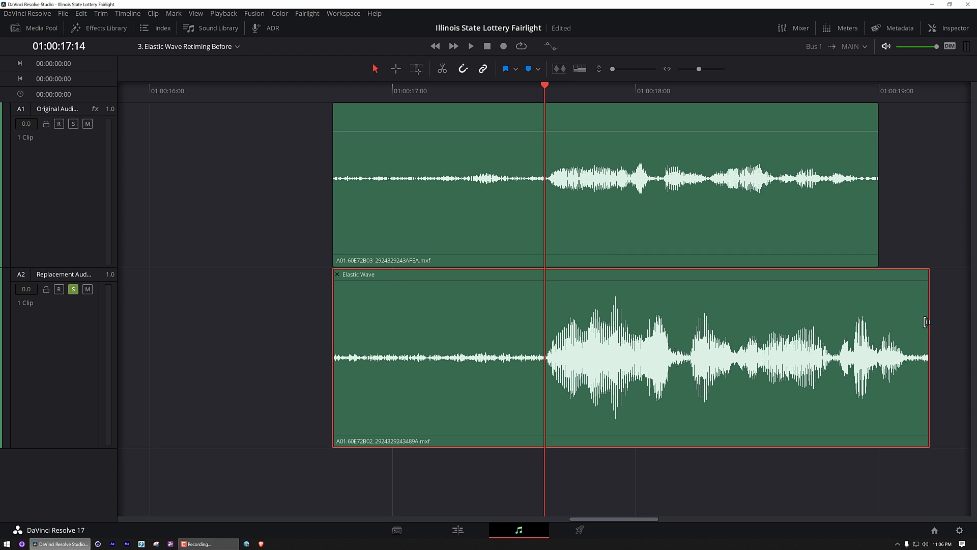
Try stretching the entire A2 replacement clip to a longer duration from its end, and undo the stretch.
{"action": "key", "text": "space"}
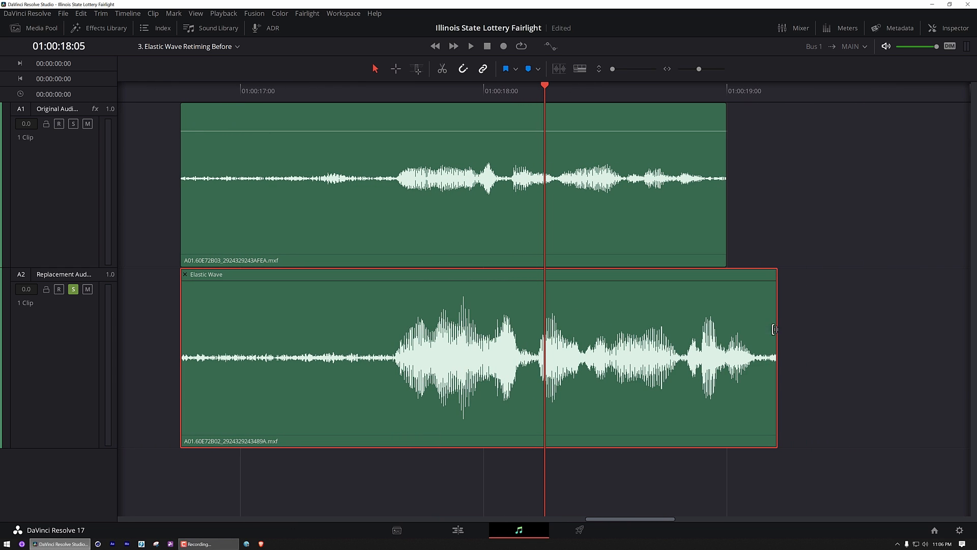
{"action": "left_click_drag", "start_coordinate": [773, 329], "coordinate": [923, 362]}
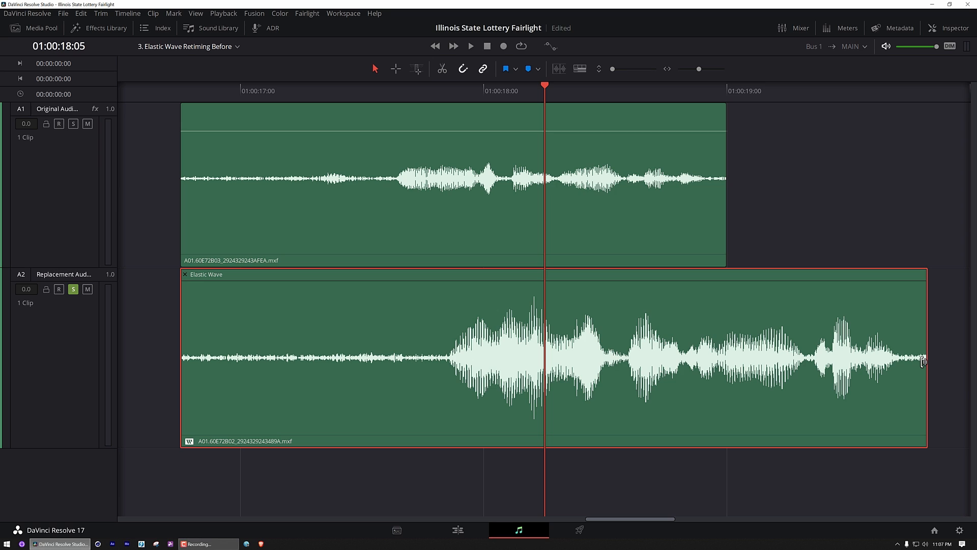
{"action": "key", "text": "ctrl+z"}
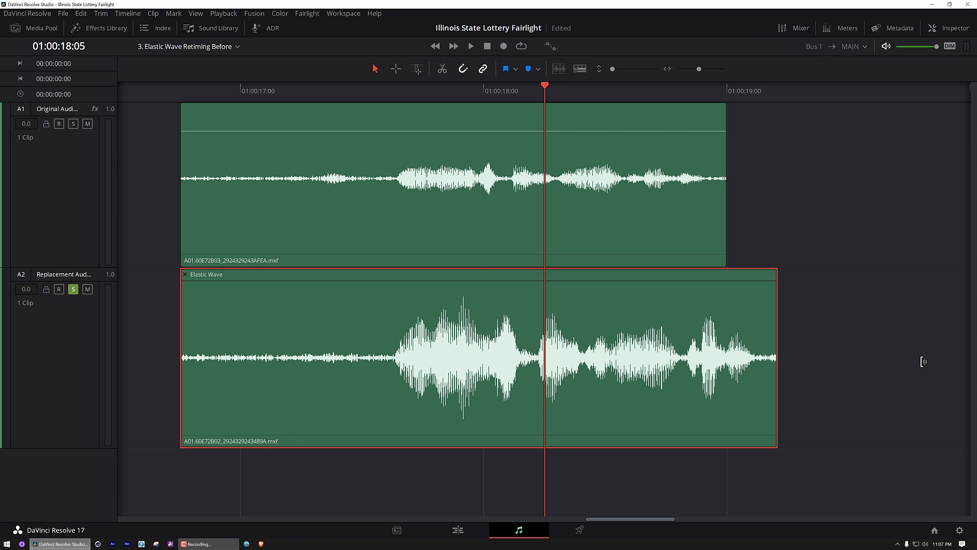
Save the project and add Elastic Wave keyframes at the start of the A2 speech and just before the clip's end.
{"action": "key", "text": "ctrl+s"}
{"action": "left_click", "coordinate": [395, 365]}
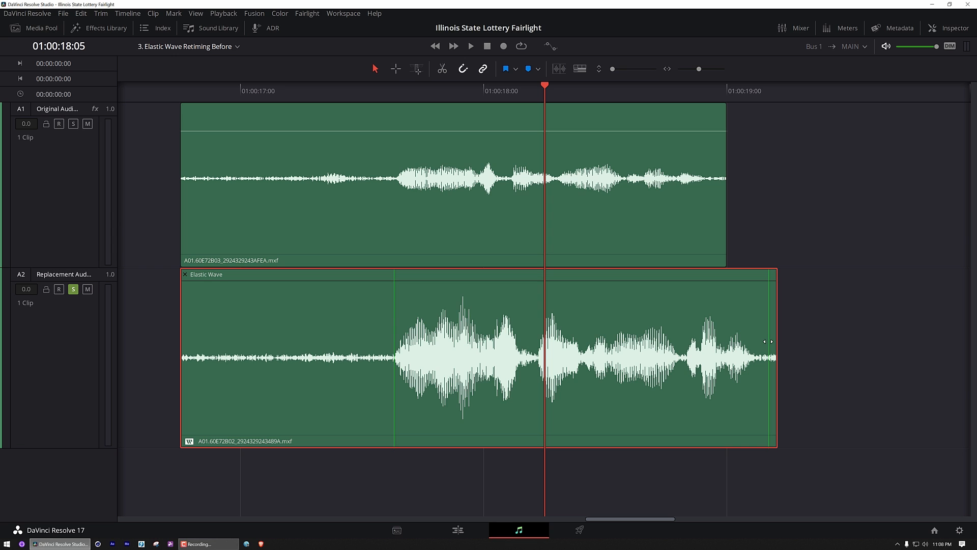
Compress the A2 speech by moving its end keyframe to 01:00:18:22, and trim the clip's end to match the original clip.
{"action": "key", "text": "space"}
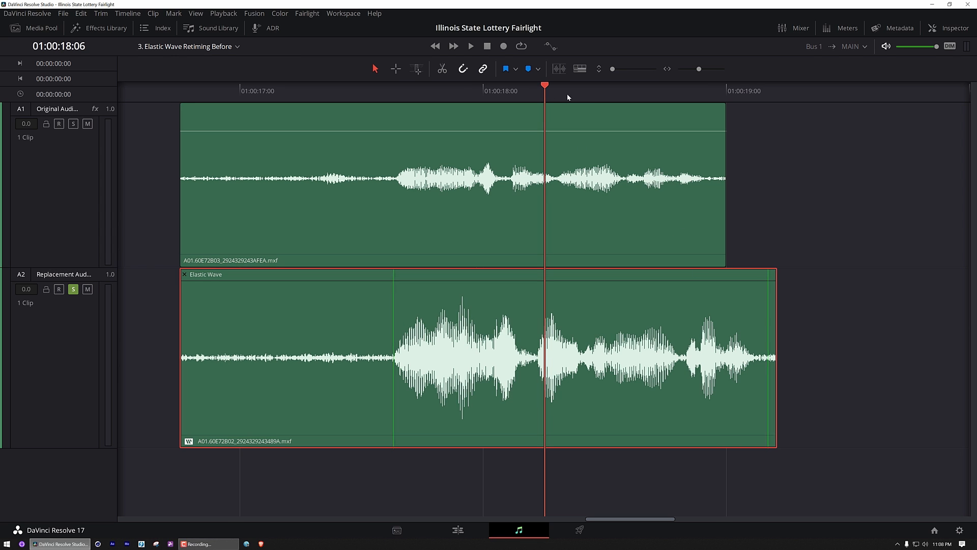
{"action": "key", "text": "space"}
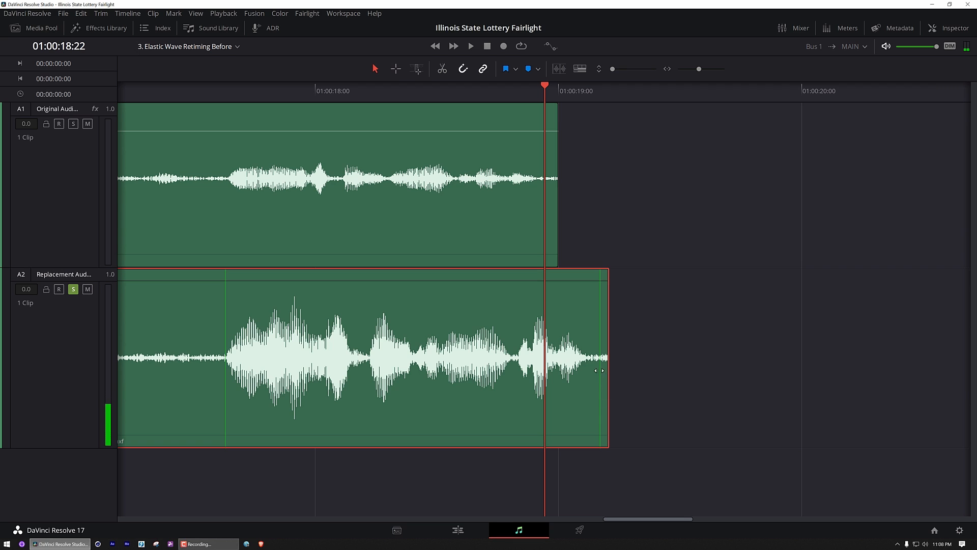
{"action": "left_click_drag", "start_coordinate": [602, 375], "coordinate": [545, 370]}
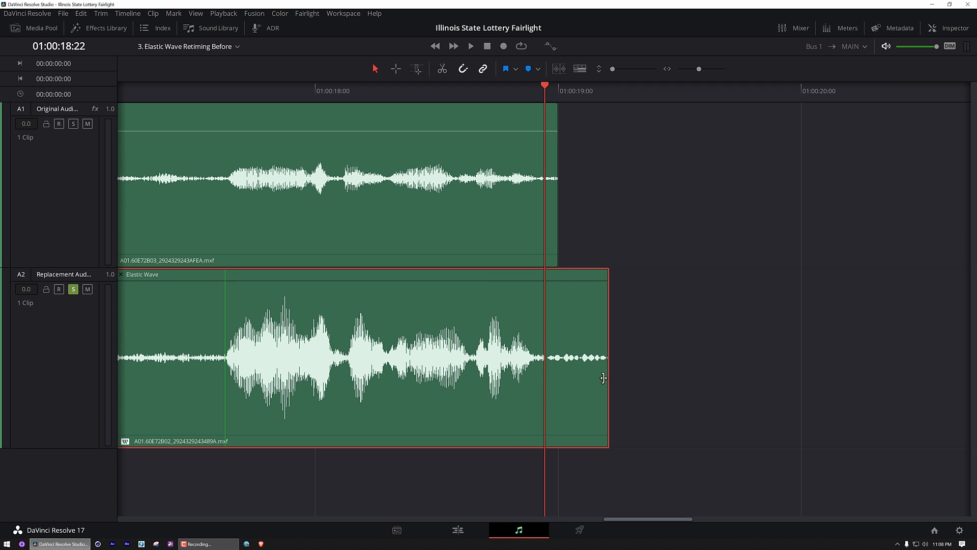
{"action": "left_click_drag", "start_coordinate": [604, 375], "coordinate": [554, 370]}
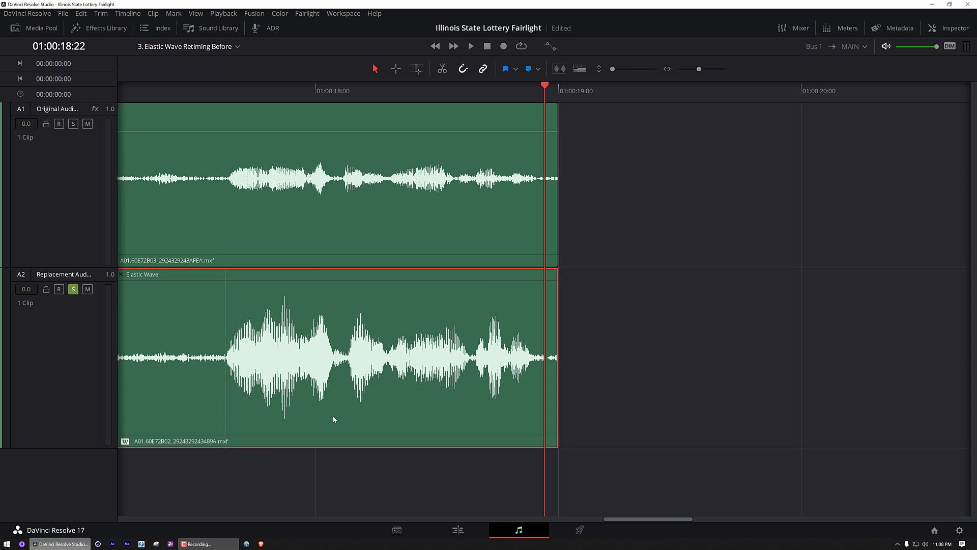
Add Elastic Wave keyframes on both sides of the short gap after the first phrase of the A2 clip.
{"action": "key", "text": "j"}
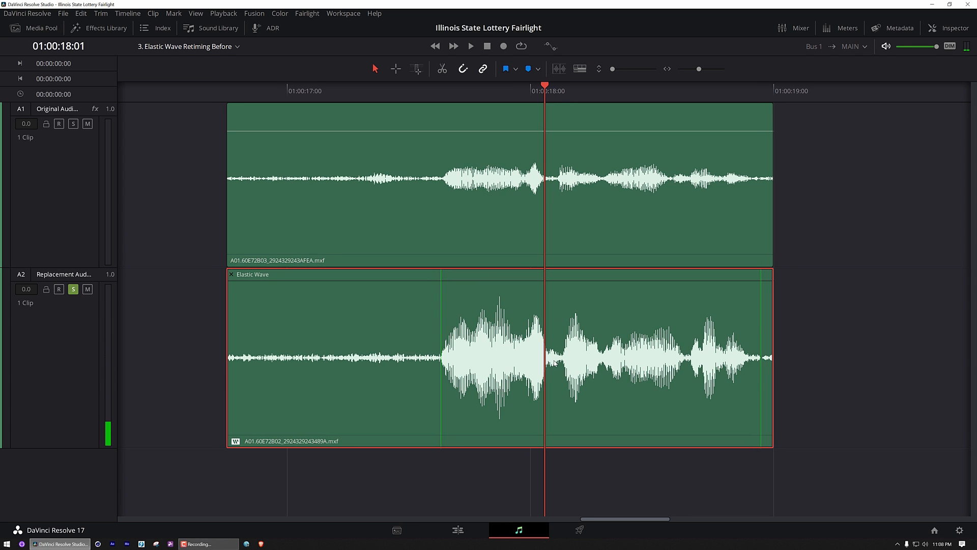
{"action": "left_click", "coordinate": [562, 96]}
{"action": "left_click_drag", "start_coordinate": [550, 99], "coordinate": [514, 102]}
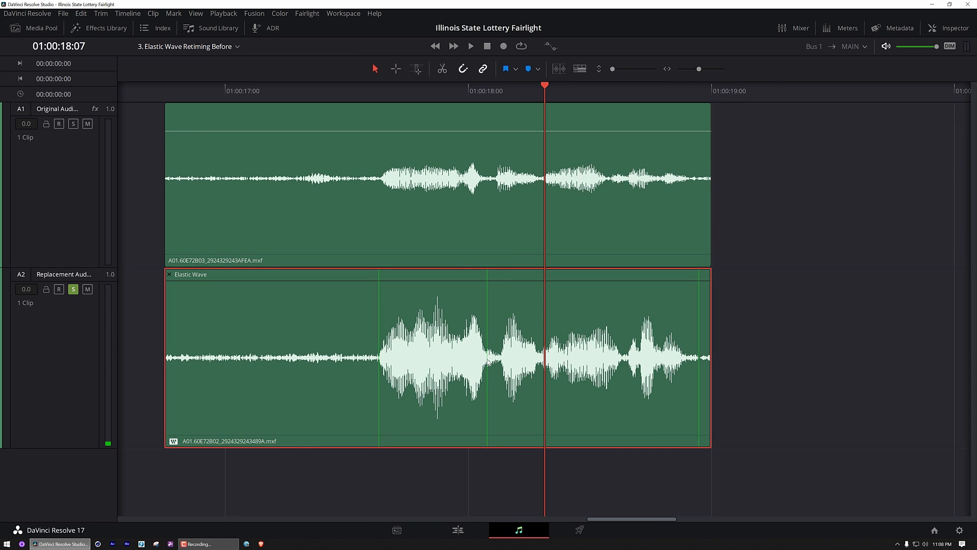
{"action": "left_click", "coordinate": [487, 361]}
{"action": "left_click", "coordinate": [501, 362]}
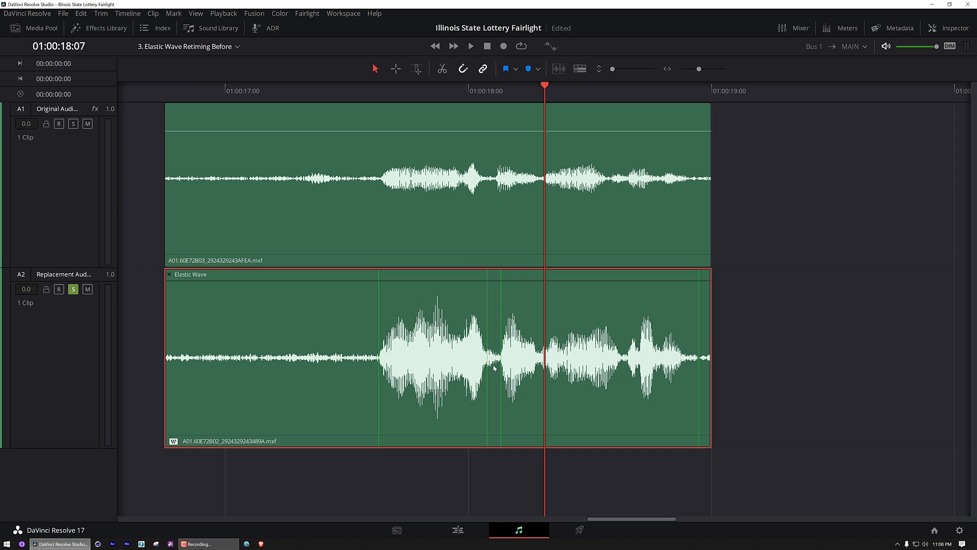
Move the two gap keyframes on A2 to 01:00:18:01 and 01:00:18:02, aligning the gap with the original waveform.
{"action": "left_click_drag", "start_coordinate": [517, 97], "coordinate": [606, 102]}
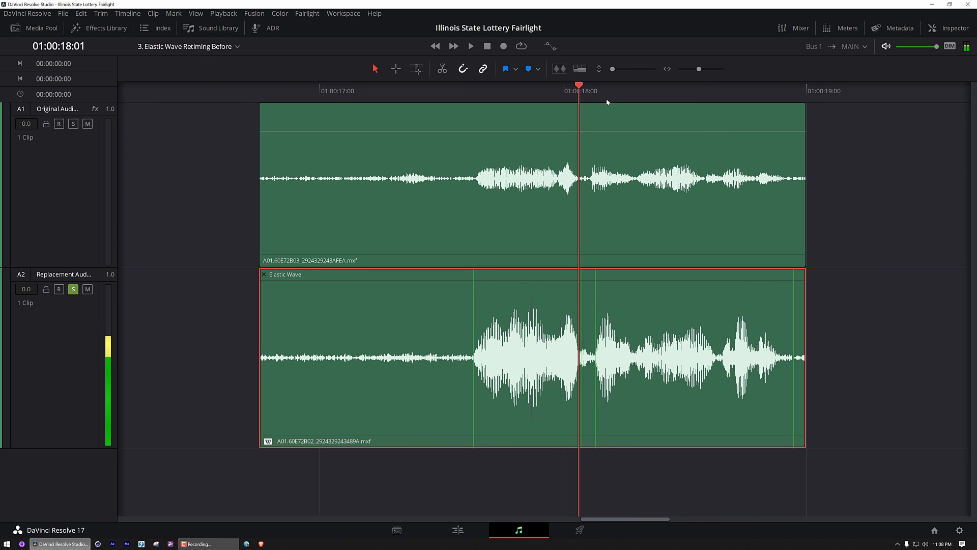
{"action": "left_click_drag", "start_coordinate": [584, 342], "coordinate": [579, 343]}
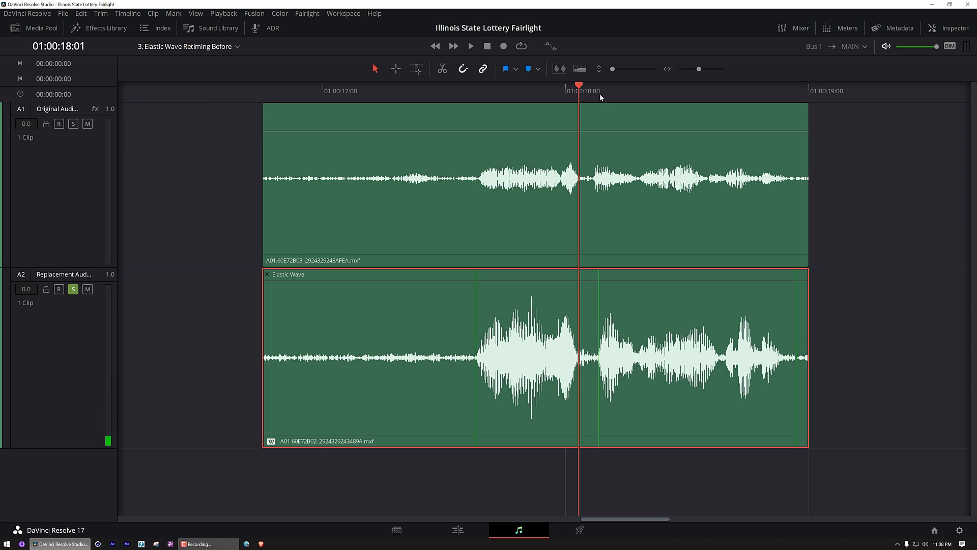
{"action": "left_click_drag", "start_coordinate": [600, 96], "coordinate": [582, 93]}
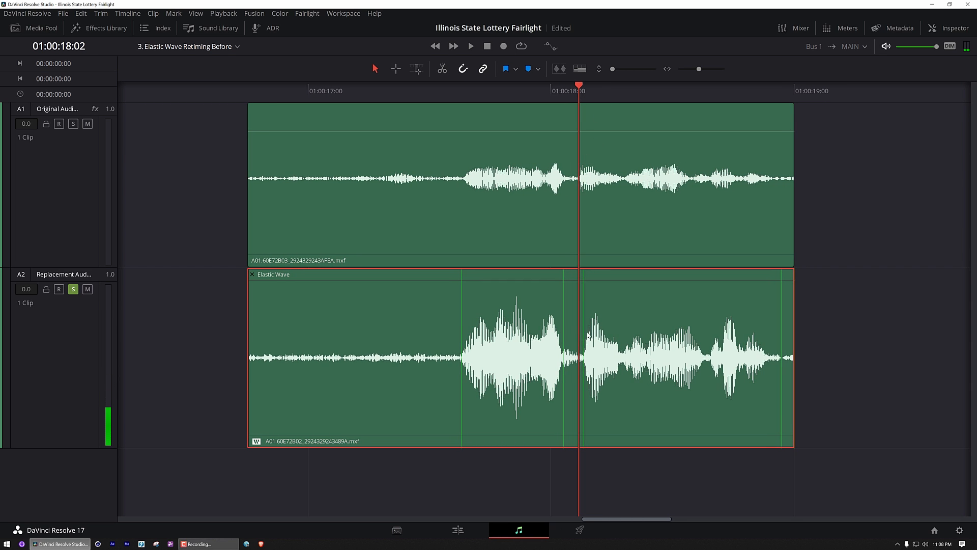
{"action": "left_click_drag", "start_coordinate": [584, 331], "coordinate": [580, 329]}
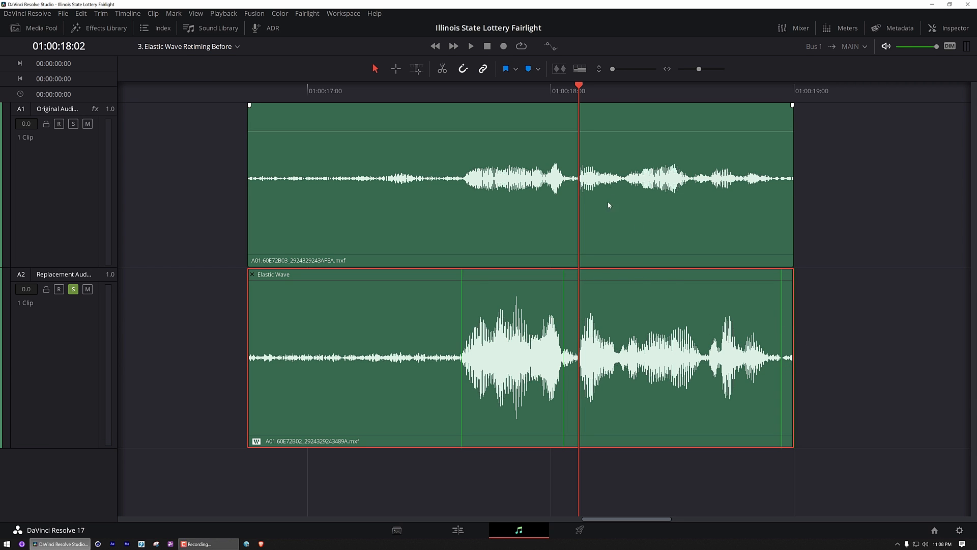
Add an Elastic Wave keyframe at the next waveform dip on A2 and align it with the original's dip at 01:00:18:07.
{"action": "key", "text": "space"}
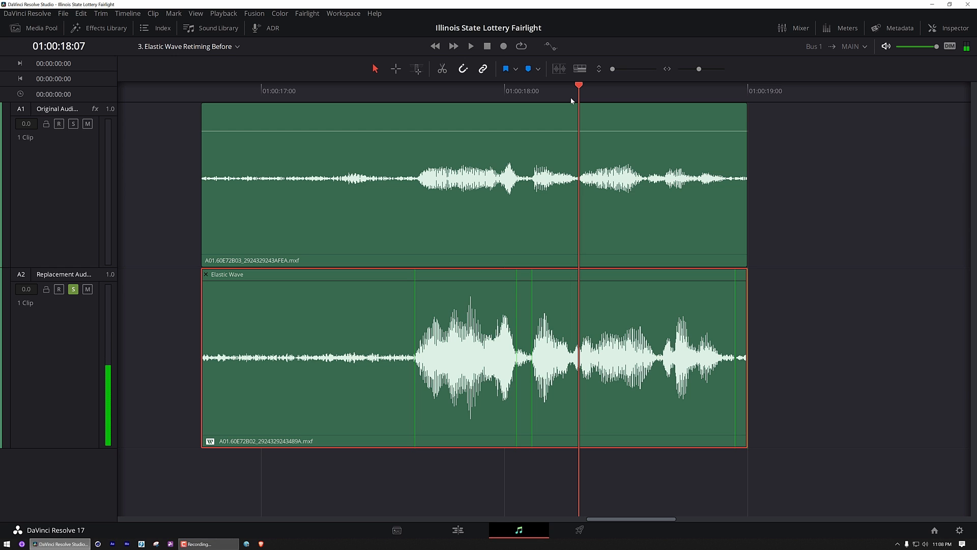
{"action": "key", "text": "space"}
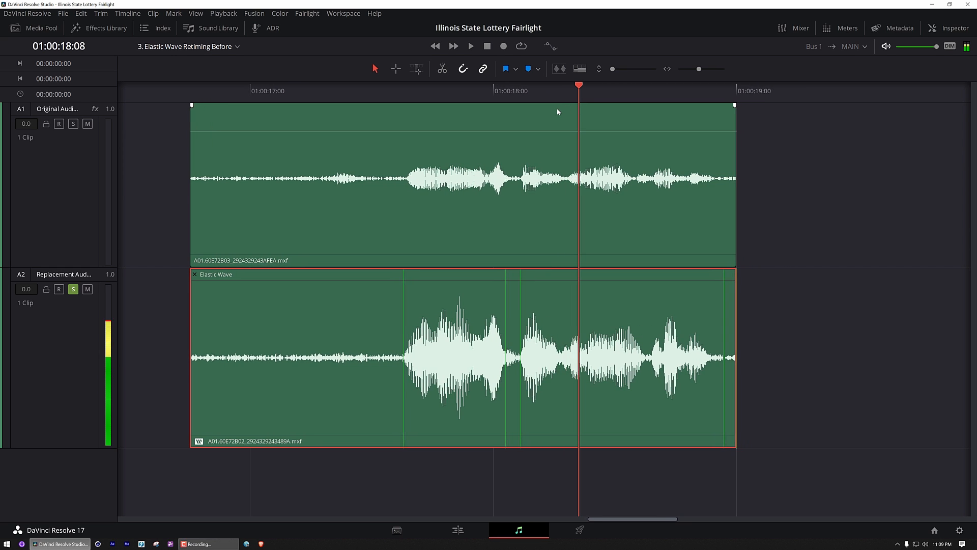
{"action": "left_click", "coordinate": [562, 367]}
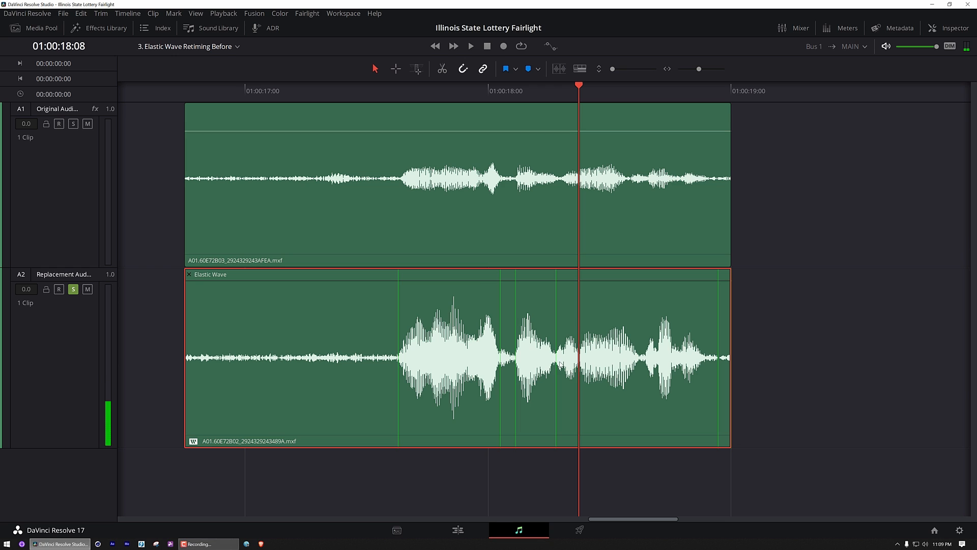
{"action": "key", "text": "Left"}
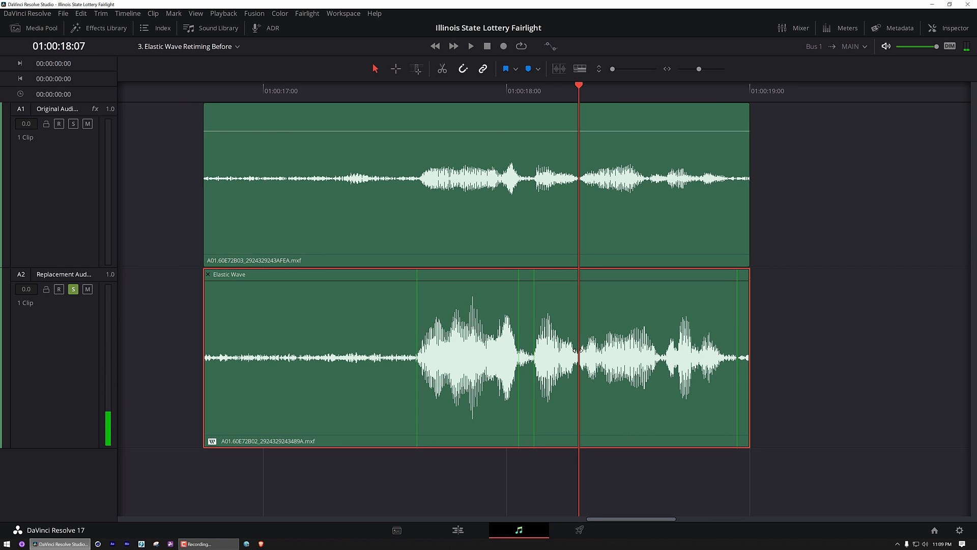
{"action": "key", "text": "Right"}
{"action": "key", "text": "Right"}
{"action": "key", "text": "Right"}
{"action": "key", "text": "Right"}
{"action": "key", "text": "Right"}
{"action": "key", "text": "Right"}
{"action": "key", "text": "Right"}
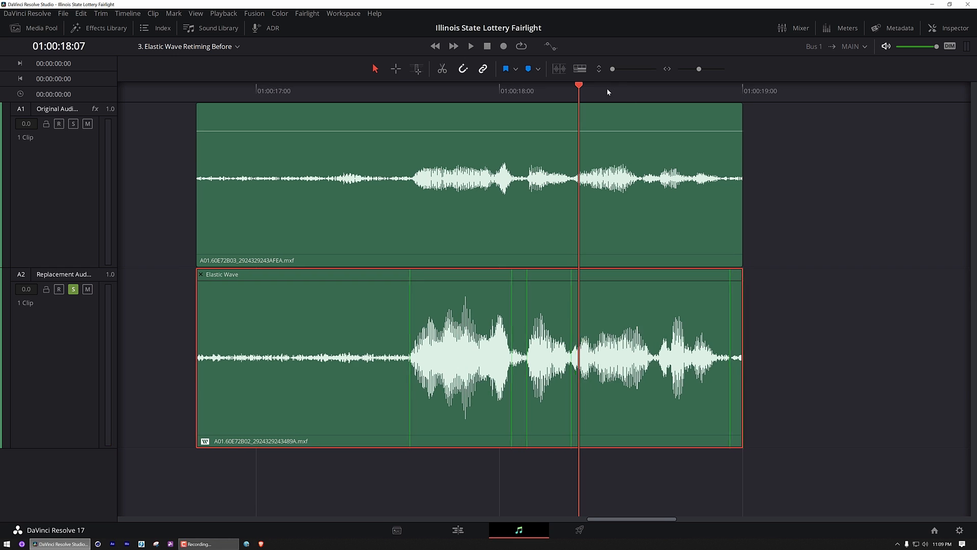
Add an Elastic Wave keyframe at the A2 dip before the last phrase and align it with the original's dip at 01:00:18:13.
{"action": "key", "text": "Left"}
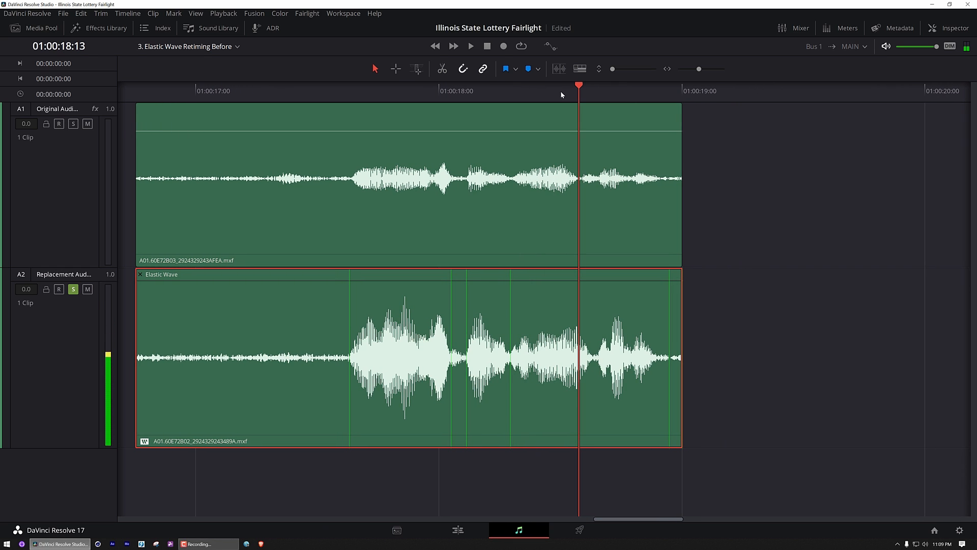
{"action": "left_click_drag", "start_coordinate": [593, 365], "coordinate": [581, 364]}
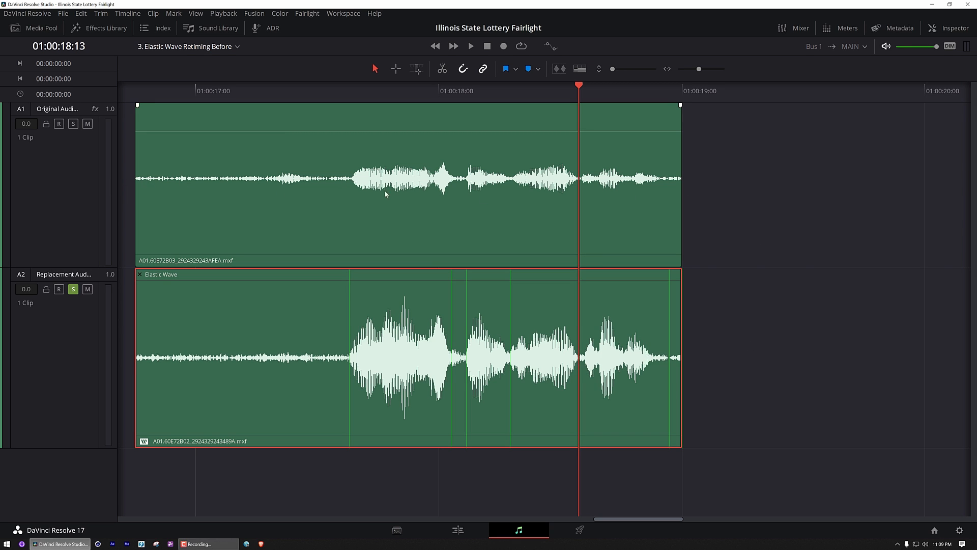
Unsolo A2 and play the original and replacement clips together from before the speech to check their sync.
{"action": "key", "text": "Left"}
{"action": "key", "text": "Left"}
{"action": "key", "text": "Left"}
{"action": "key", "text": "Left"}
{"action": "key", "text": "Left"}
{"action": "key", "text": "Left"}
{"action": "key", "text": "Left"}
{"action": "key", "text": "Left"}
{"action": "key", "text": "Left"}
{"action": "key", "text": "Left"}
{"action": "key", "text": "Left"}
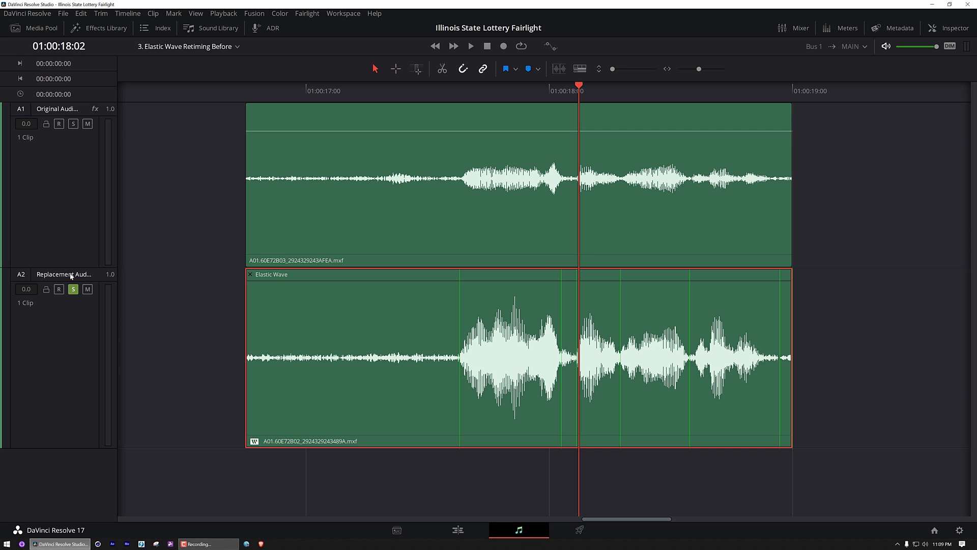
{"action": "left_click", "coordinate": [72, 289]}
{"action": "left_click_drag", "start_coordinate": [470, 94], "coordinate": [637, 100]}
{"action": "key", "text": "space"}
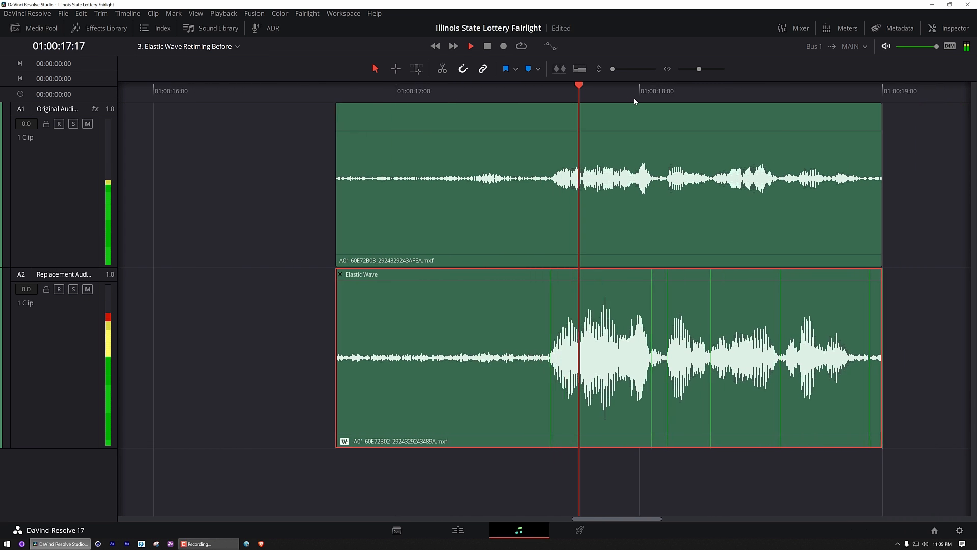
{"action": "key", "text": "space"}
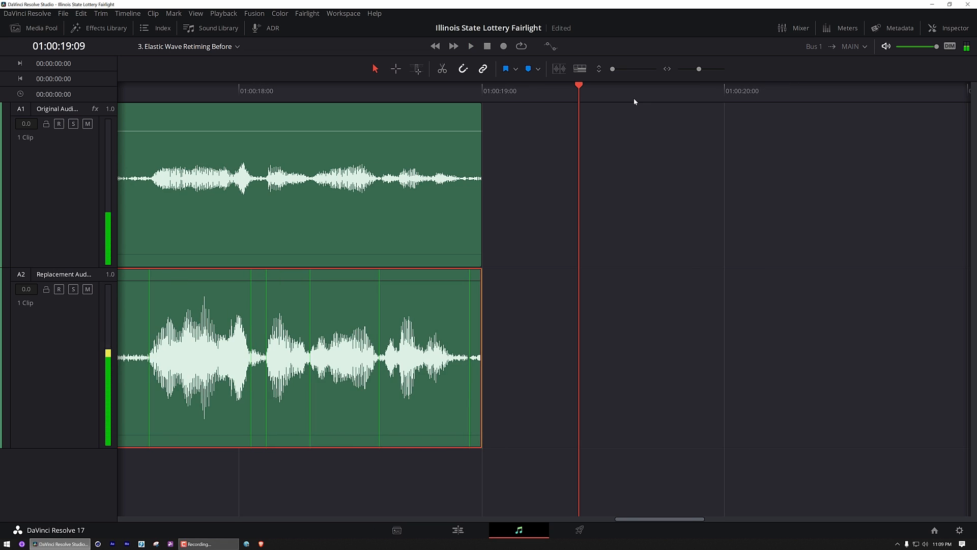
Solo the replacement audio track A2 again and show the meters together with the video viewer.
{"action": "key", "text": "Left"}
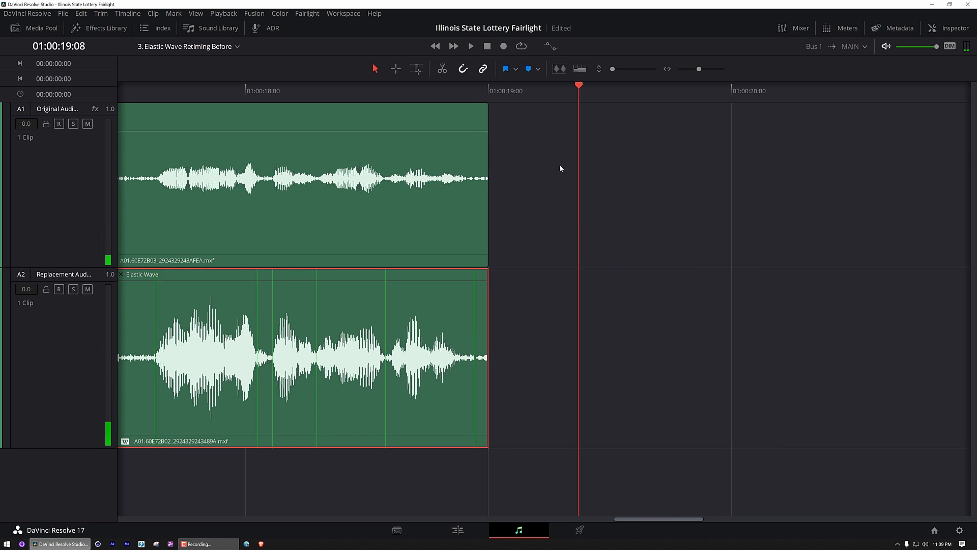
{"action": "left_click_drag", "start_coordinate": [560, 164], "coordinate": [845, 155]}
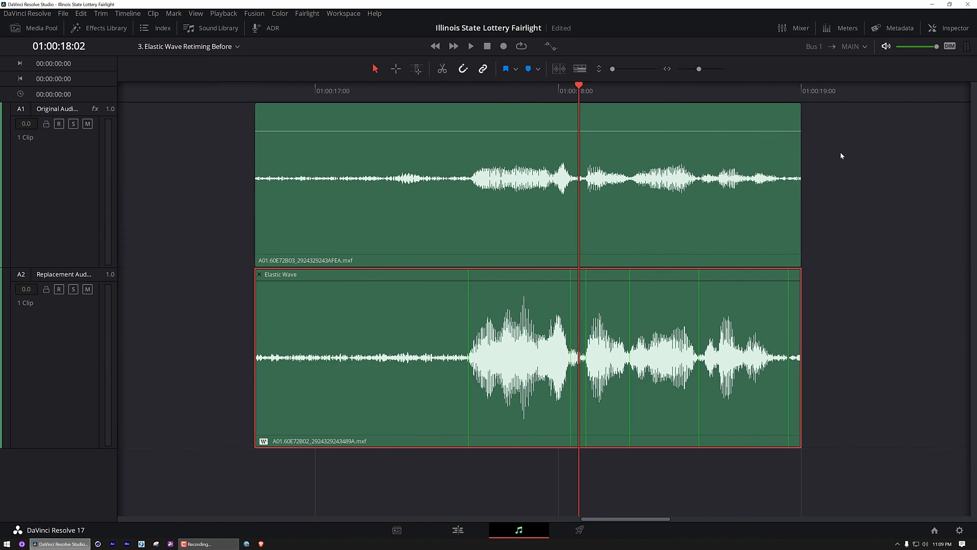
{"action": "left_click", "coordinate": [75, 289]}
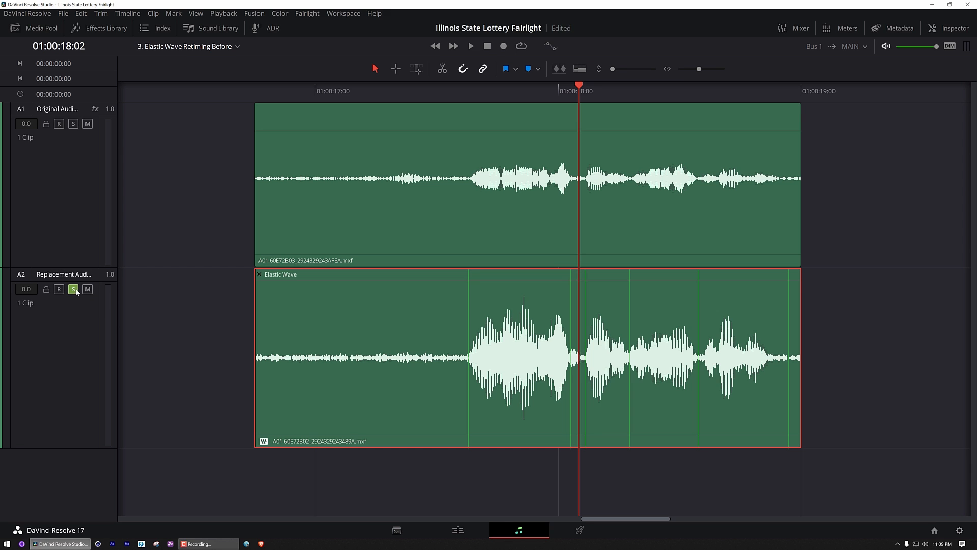
{"action": "left_click", "coordinate": [843, 30]}
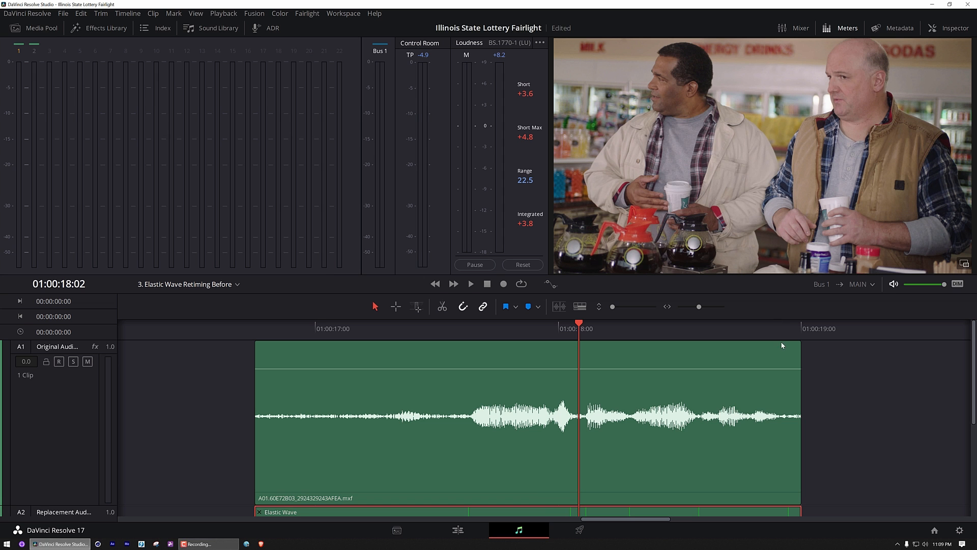
Play the soloed replacement line from before its start to past its end to check lip sync against the picture.
{"action": "scroll", "coordinate": [856, 382], "scroll_direction": "up", "scroll_amount": 5}
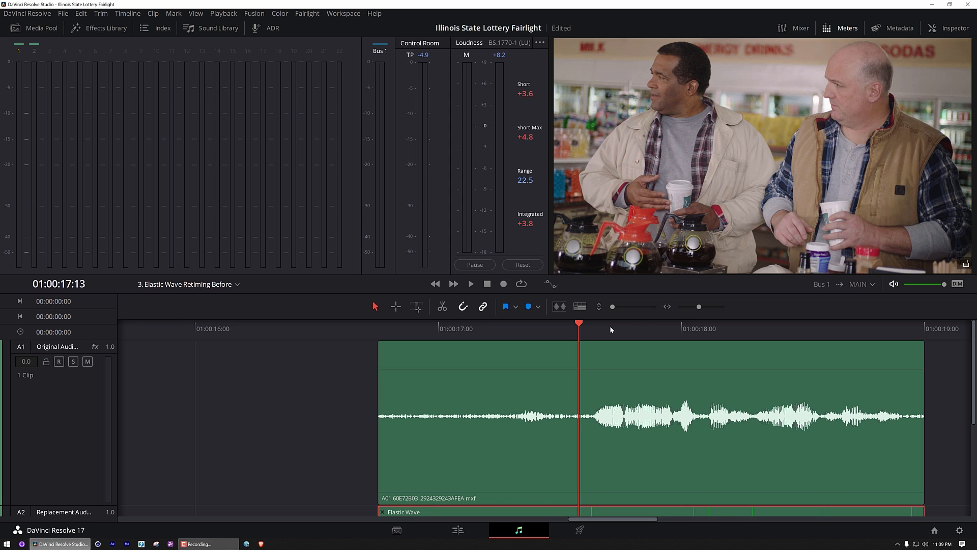
{"action": "scroll", "coordinate": [609, 325], "scroll_direction": "up", "scroll_amount": 7}
{"action": "key", "text": "space"}
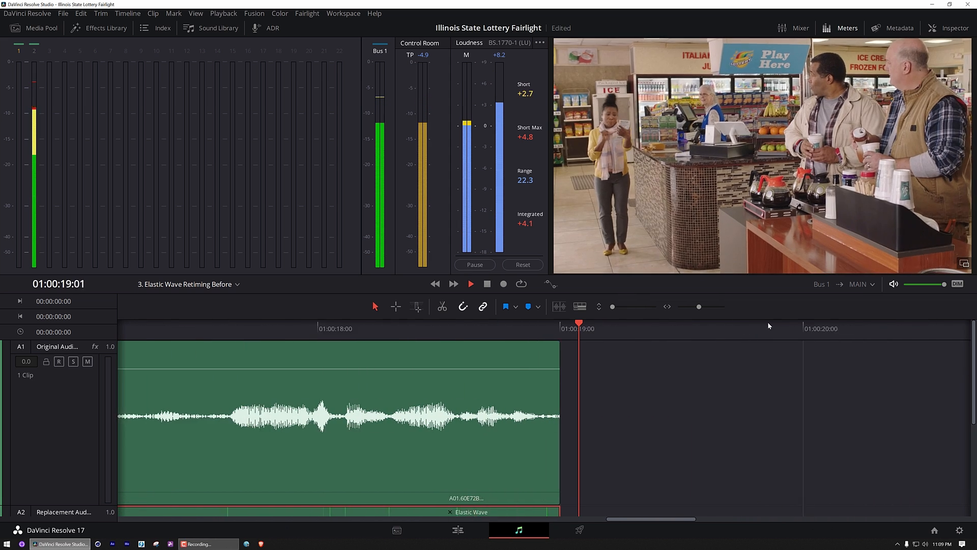
{"action": "key", "text": "space"}
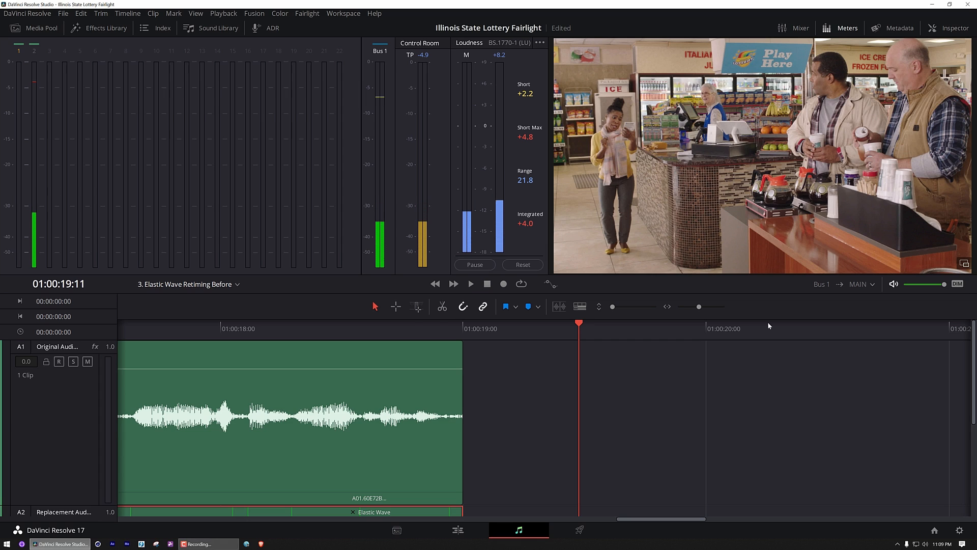